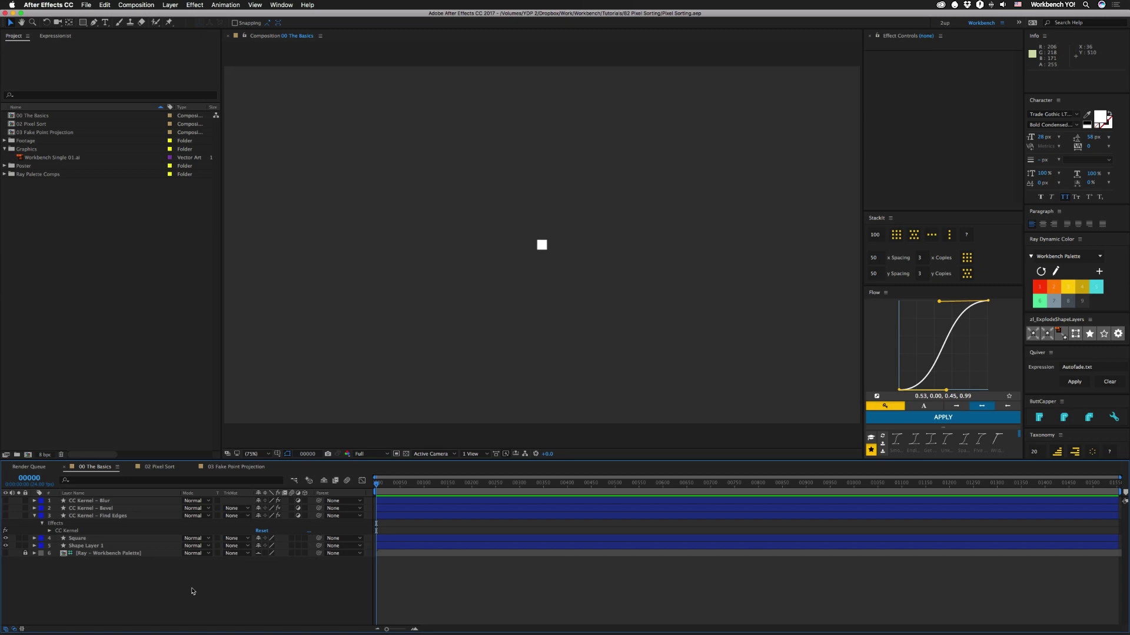
- Turn the single Square layer into a 3x3 grid of nine squares with StackIt's Advanced Grid
left_click(82, 540)
left_click(967, 258)
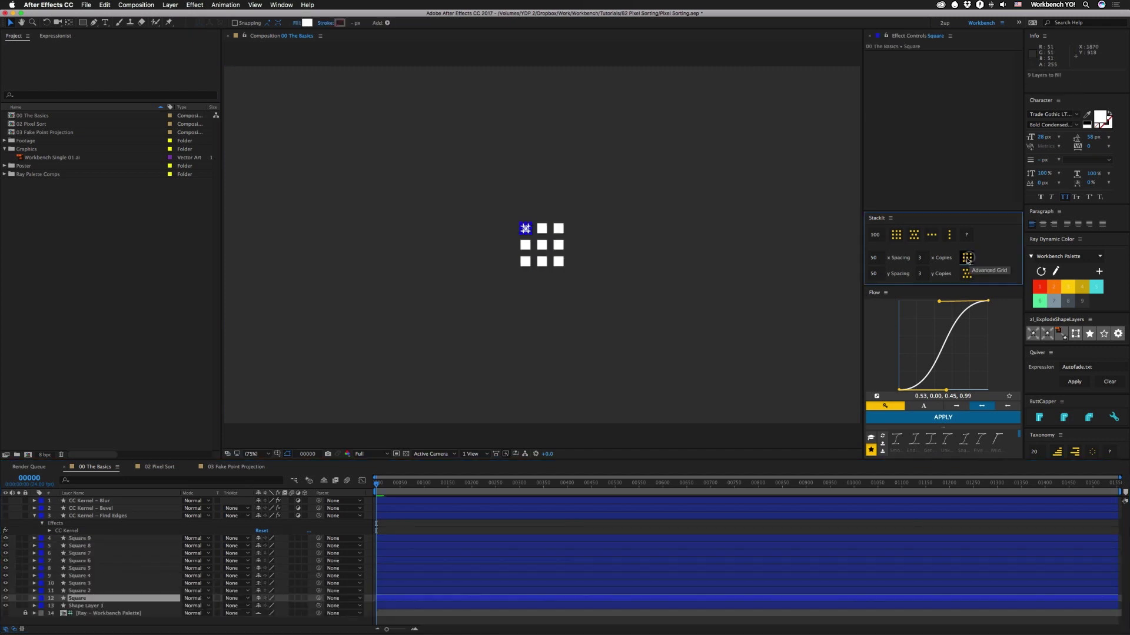
left_click(542, 243)
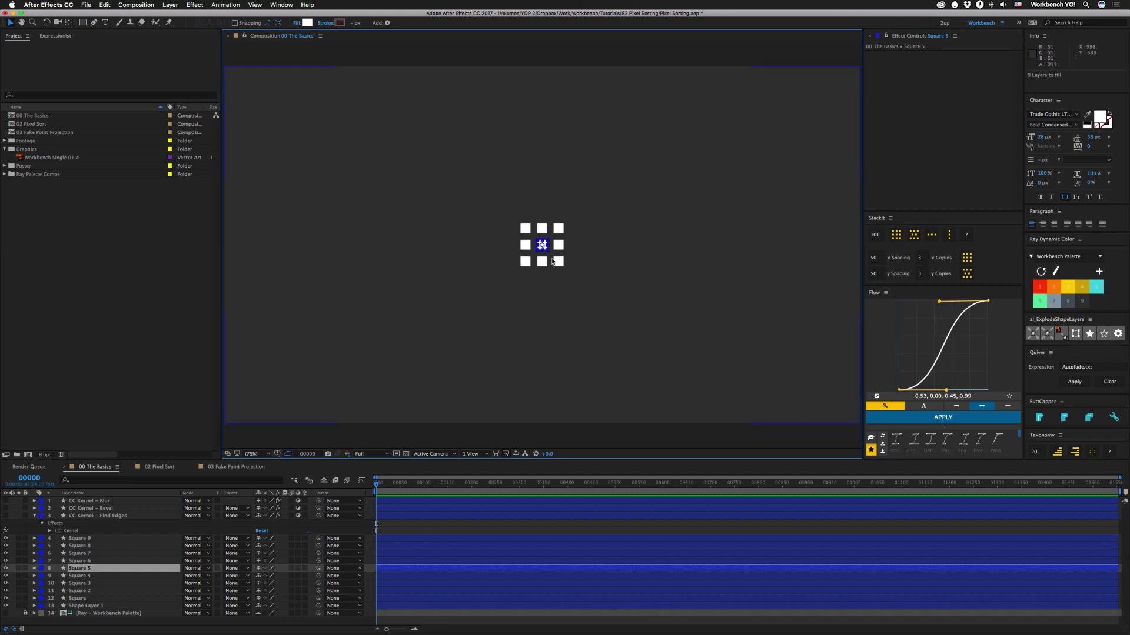
left_click(93, 516)
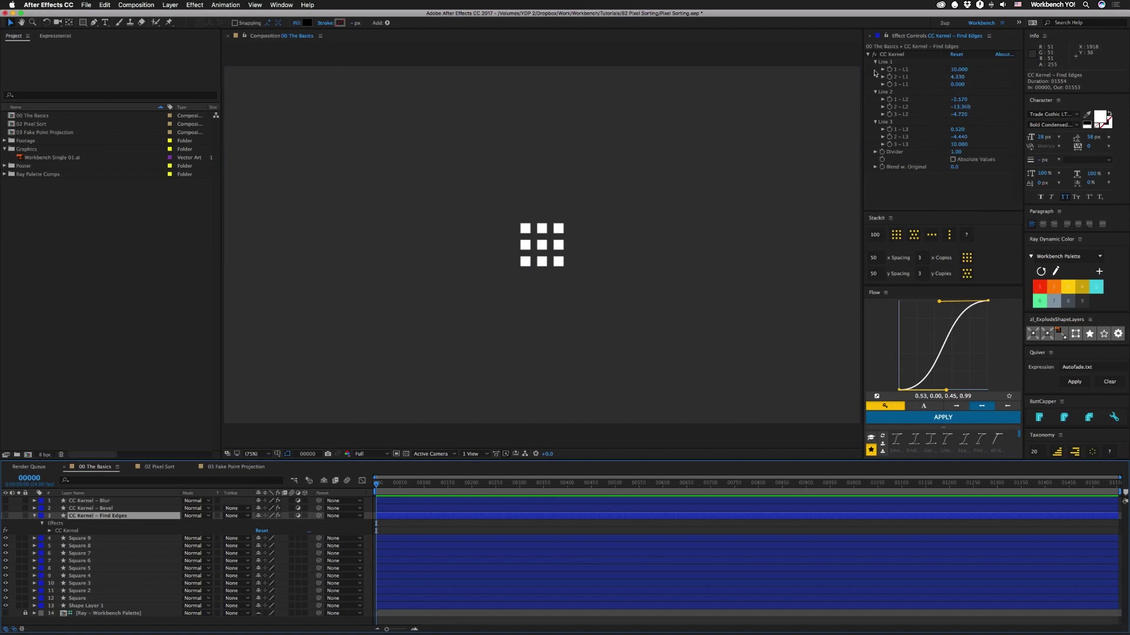
- Preview the Bevel kernel layer on the squares up close, then fit the comp back in view
left_click(6, 516)
left_click(6, 516)
left_click(6, 509)
left_click(87, 511)
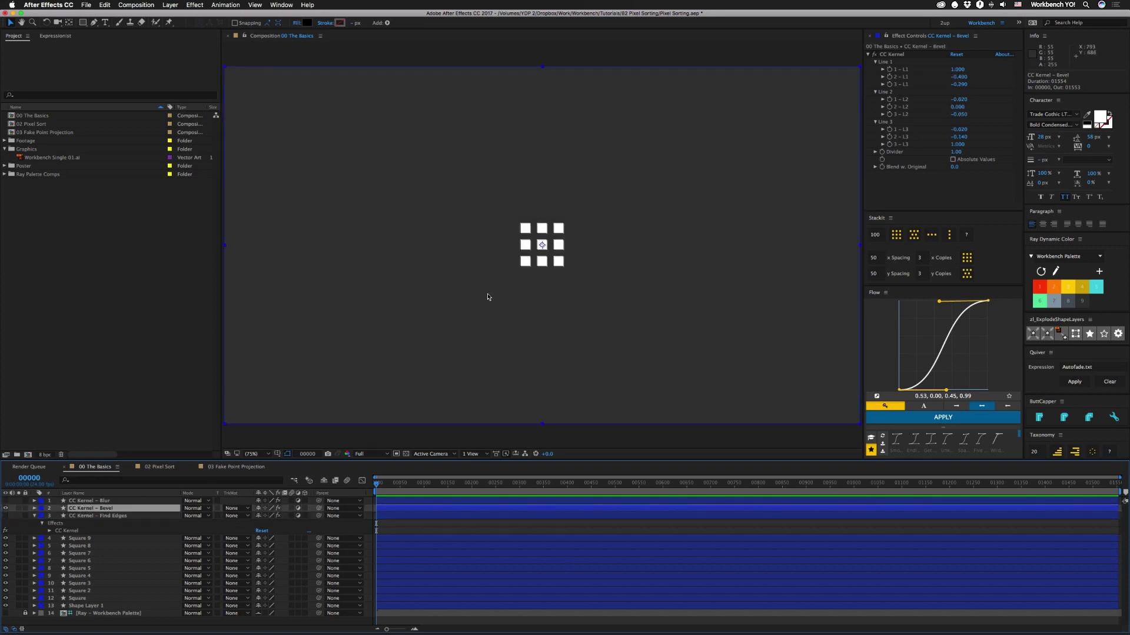
key("period")
key("period")
key("period")
key("period")
key("period")
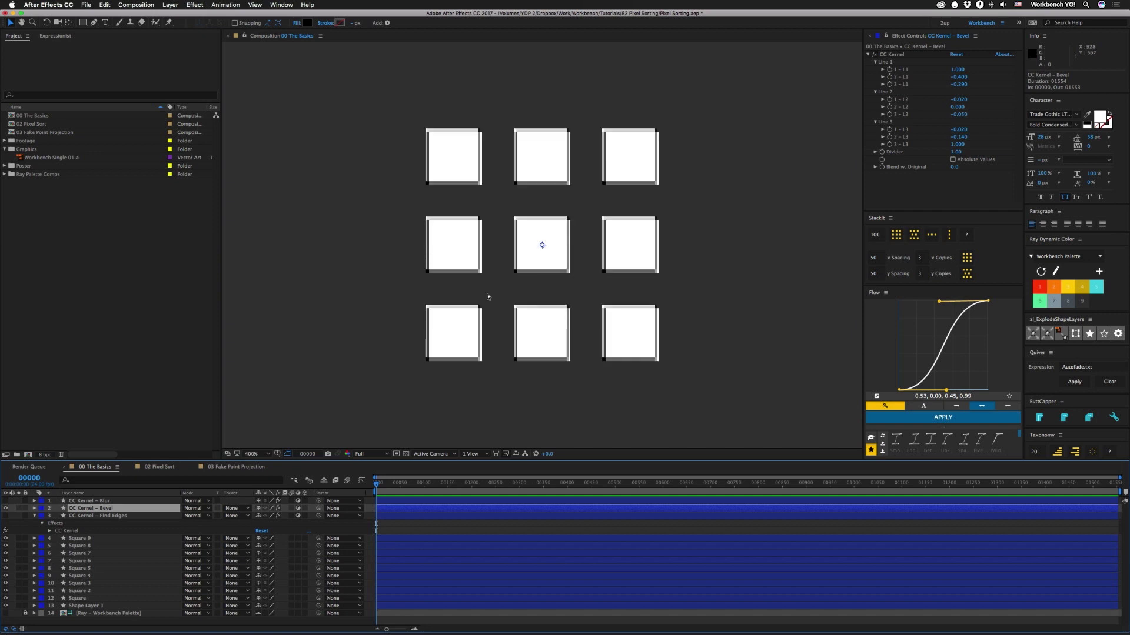
key("comma")
key("comma")
key("comma")
key("comma")
left_click(253, 454)
left_click(273, 474)
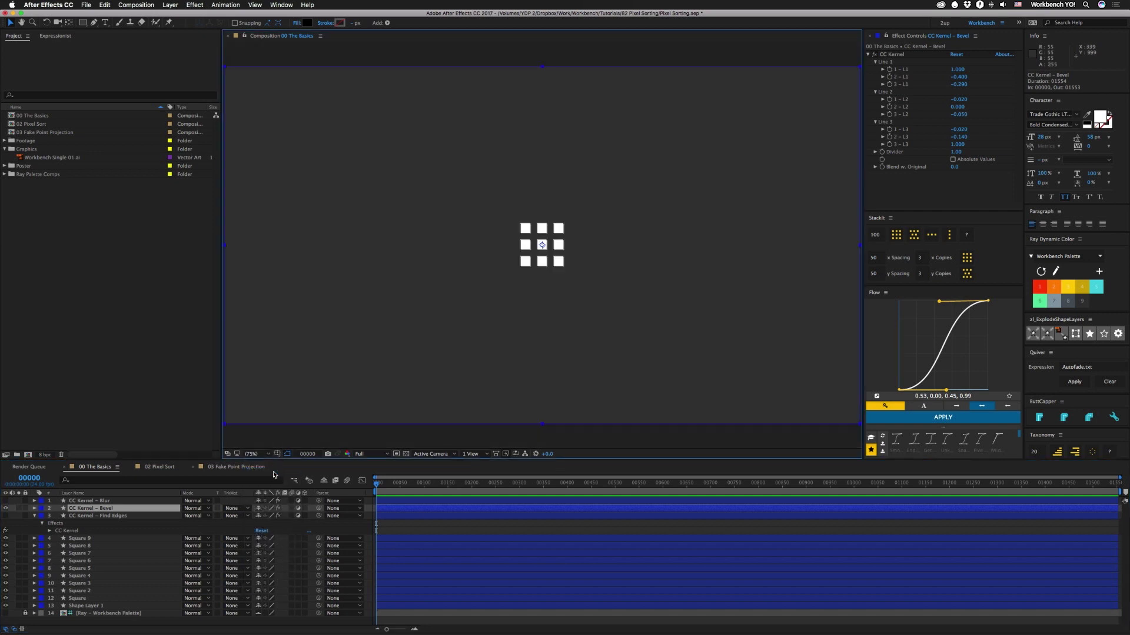
- Hide the Bevel and Blur layers so only CC Kernel – Find Edges stays visible
left_click(4, 508)
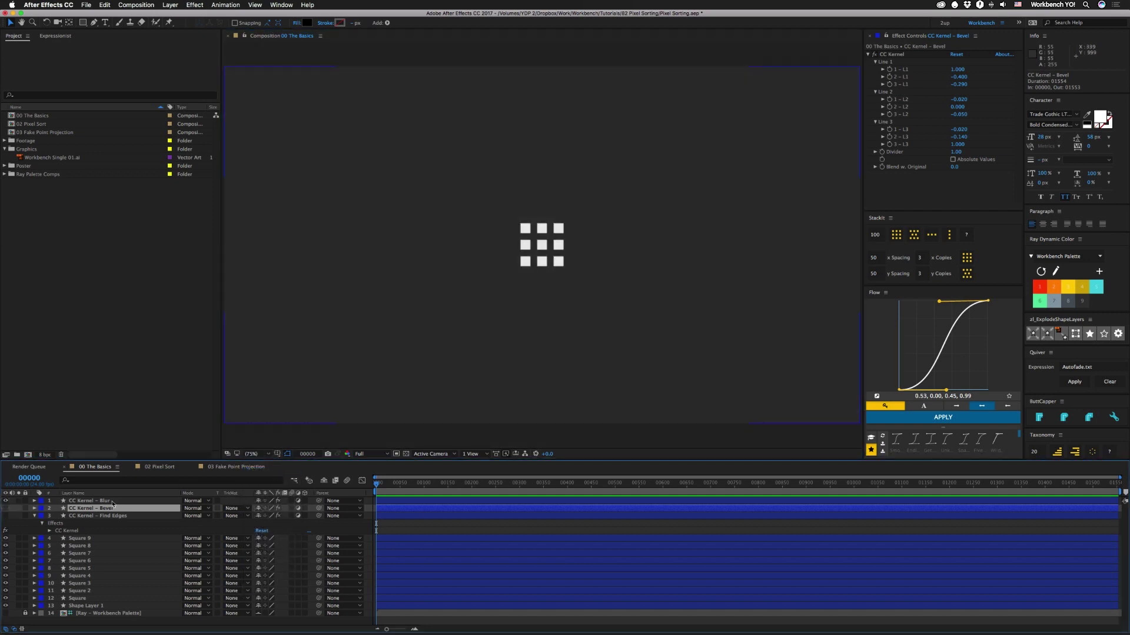
left_click(5, 501)
left_click(5, 516)
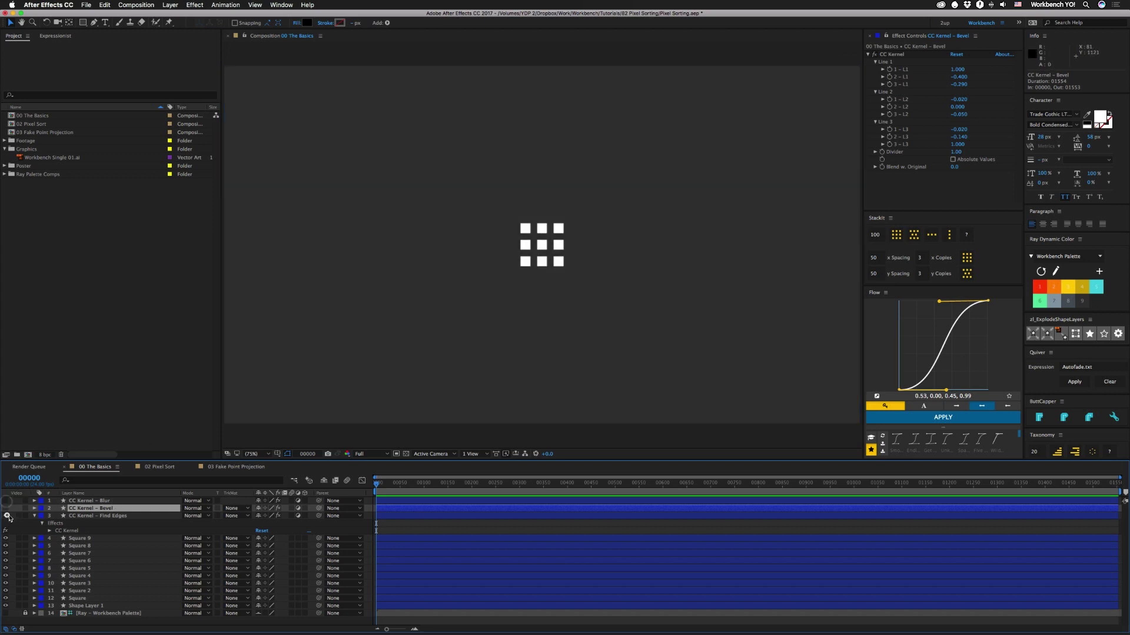
left_click(94, 516)
- Scrub the Find Edges kernel values (2 - L1 to 2.730, 3 - L3 to 5.650) to show only right and bottom edges
left_click_drag(957, 84, 1018, 81)
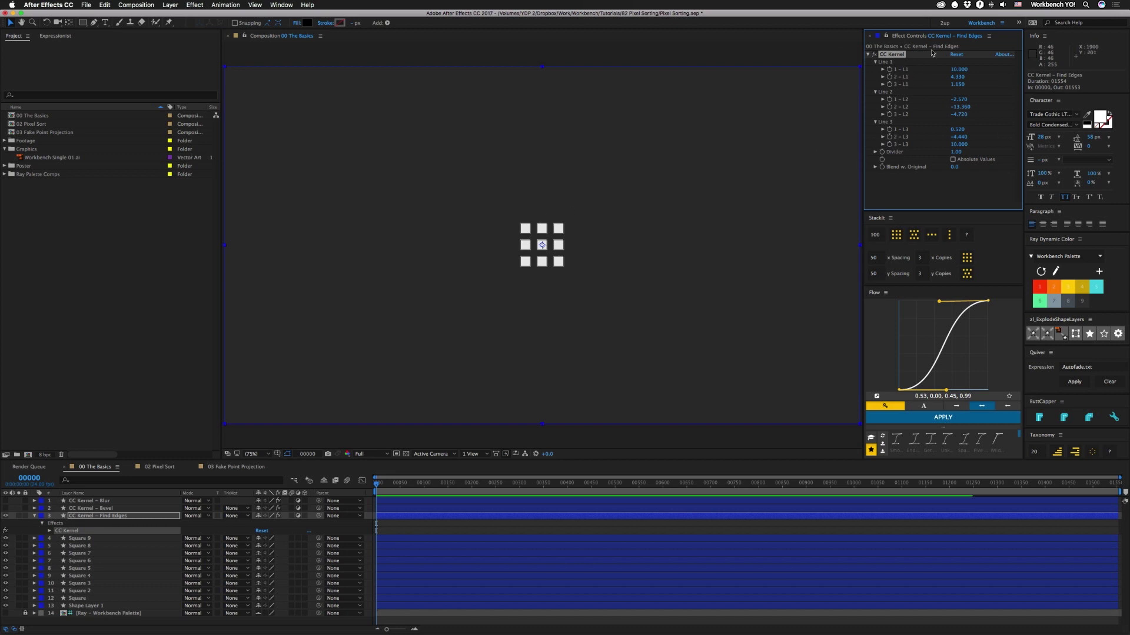
left_click_drag(957, 80, 934, 78)
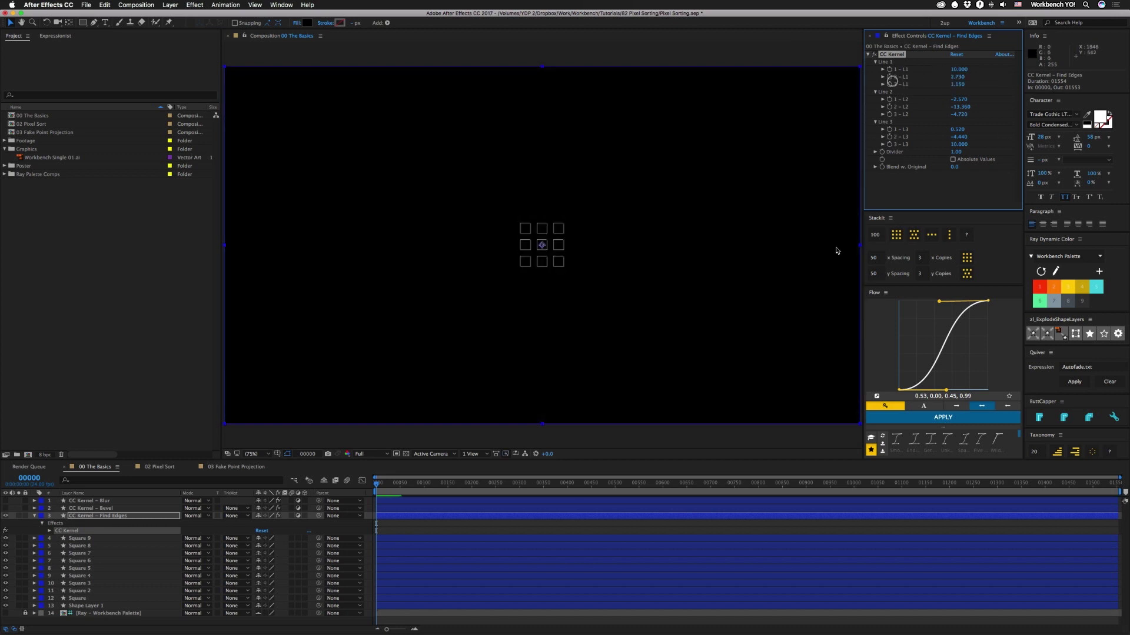
key("period")
key("period")
key("period")
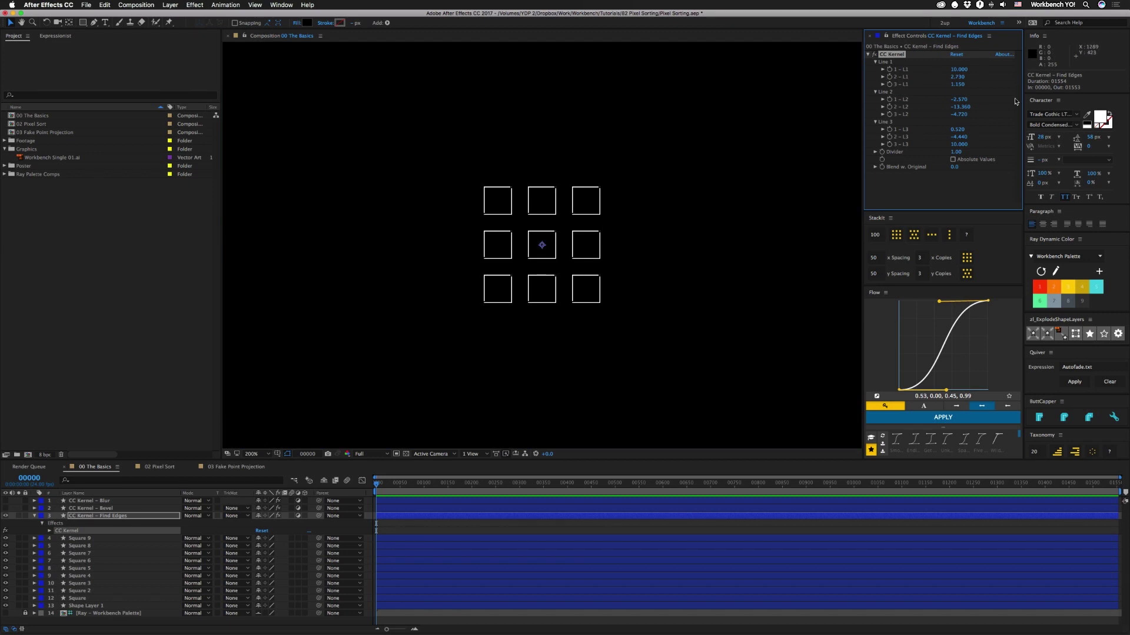
left_click_drag(959, 99, 890, 122)
left_click_drag(956, 144, 784, 161)
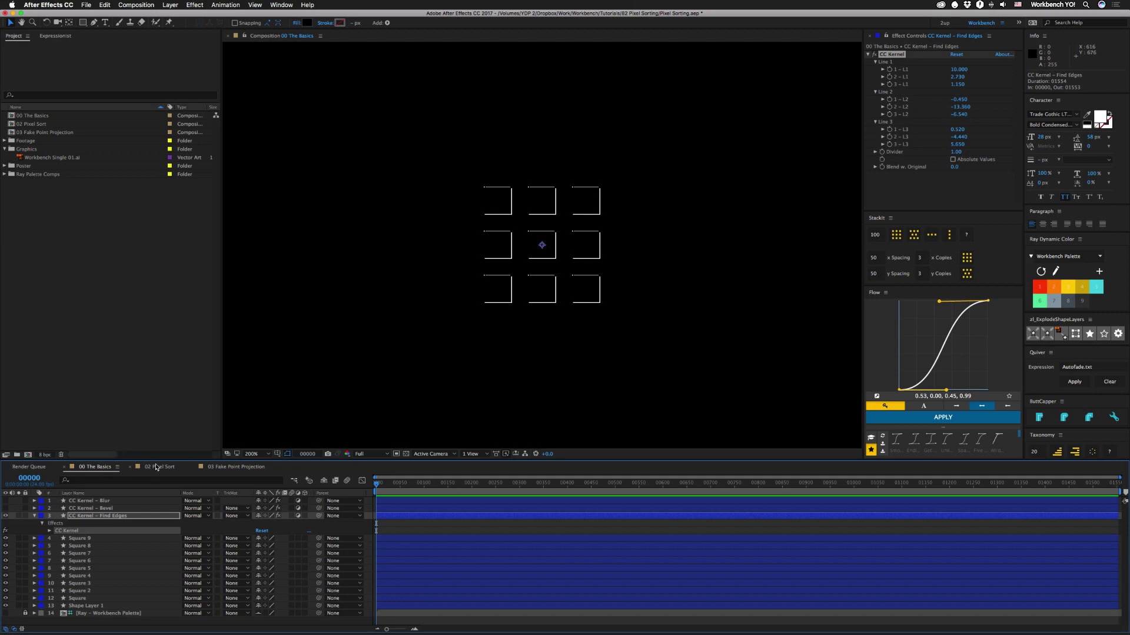
left_click(158, 468)
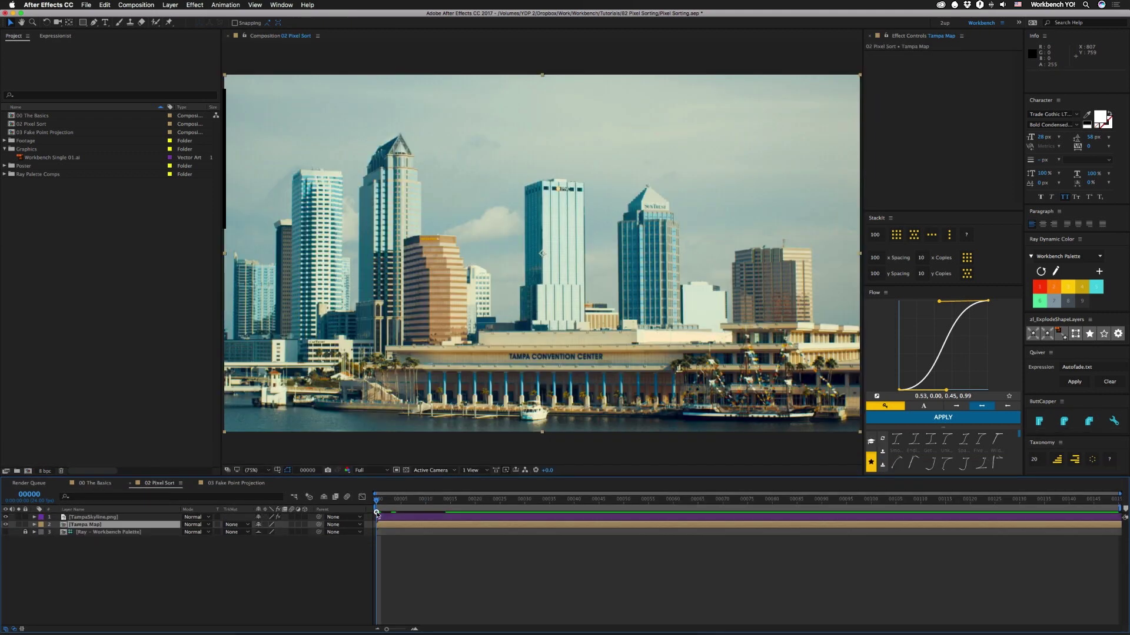
- Scrub the 02 Pixel Sort playhead forward to about frame 6 to see the smeared skyline
left_click_drag(377, 513, 406, 507)
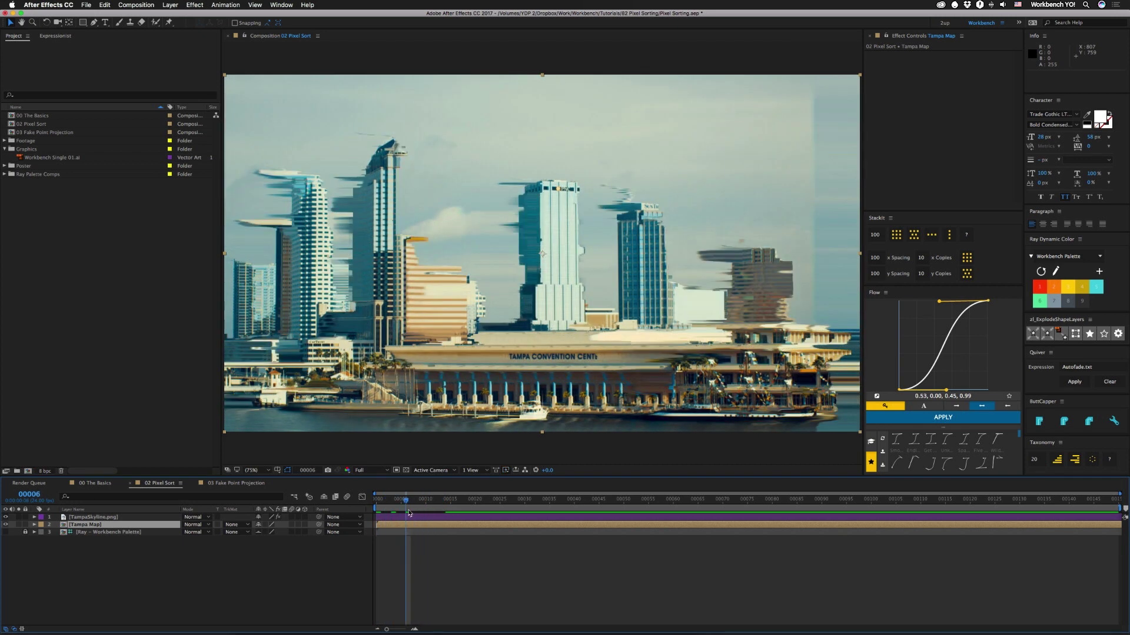
double_click(62, 525)
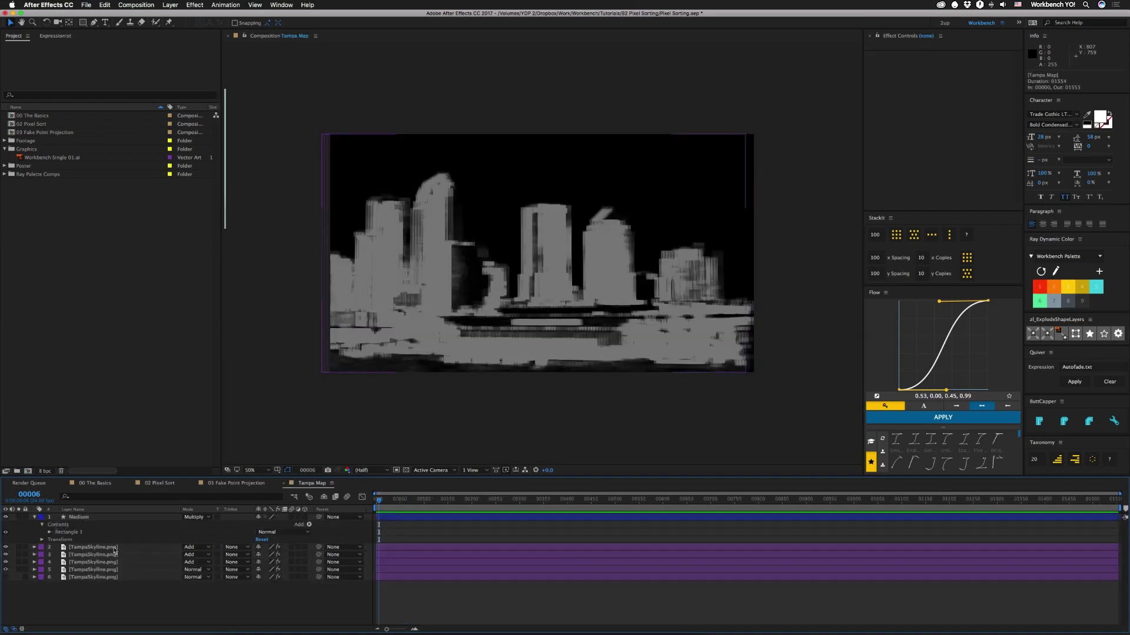
left_click(73, 553)
left_click(81, 570)
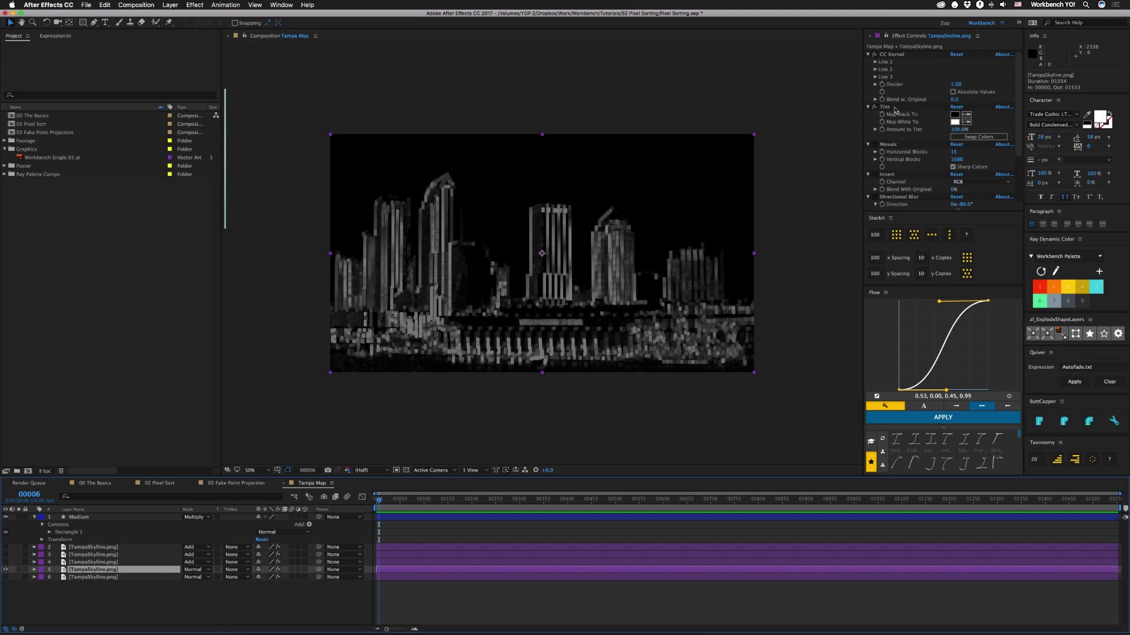
scroll(934, 167, "down", 3)
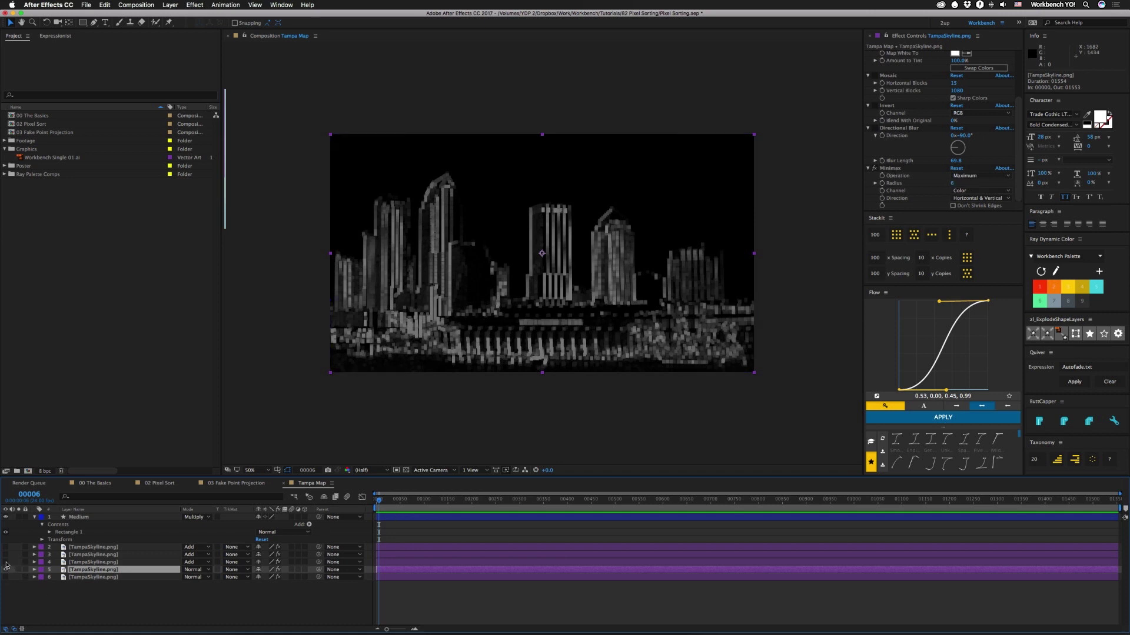
left_click_drag(7, 566, 6, 548)
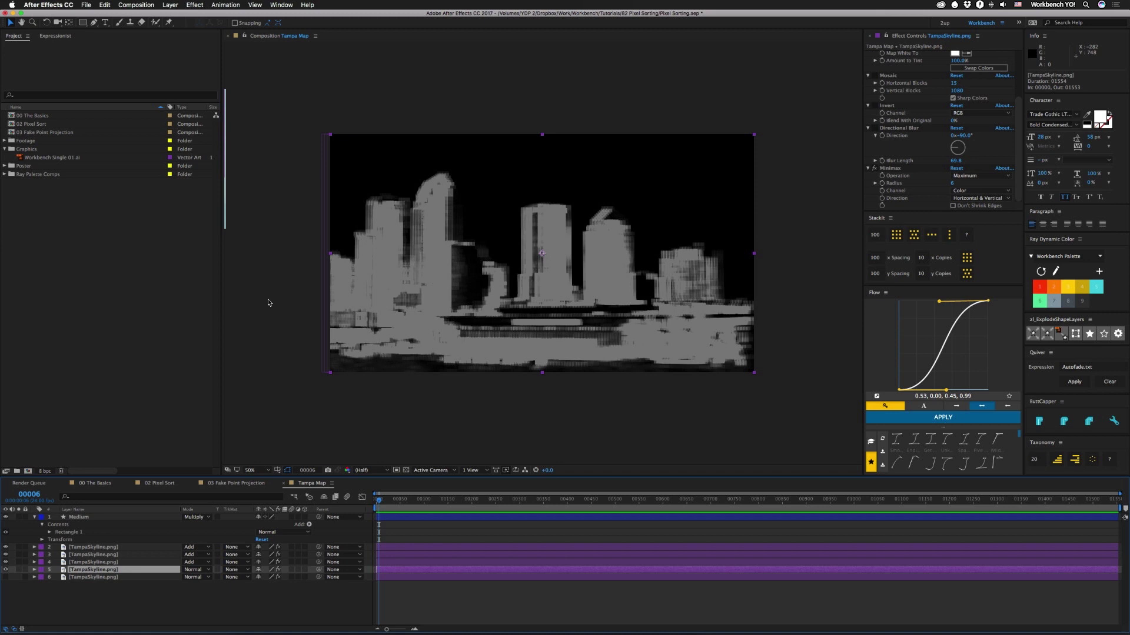
left_click(285, 484)
left_click(100, 518)
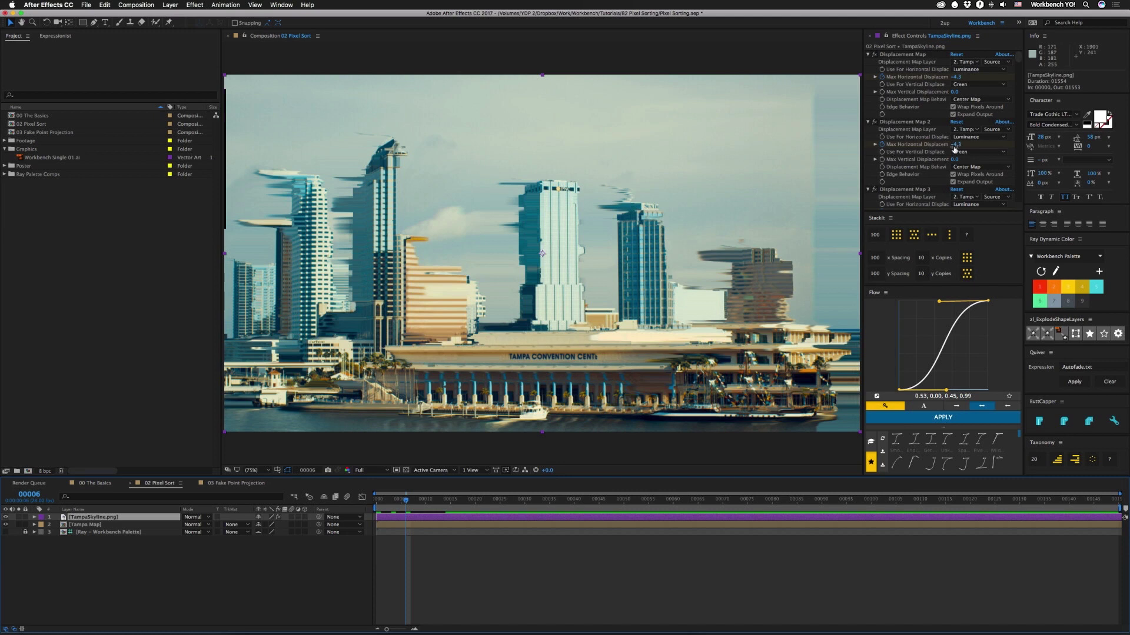
- At frame 14, set Max Horizontal Displacement to -288 on Displacement Map 2 and -122 on Displacement Map
key("Page_Down")
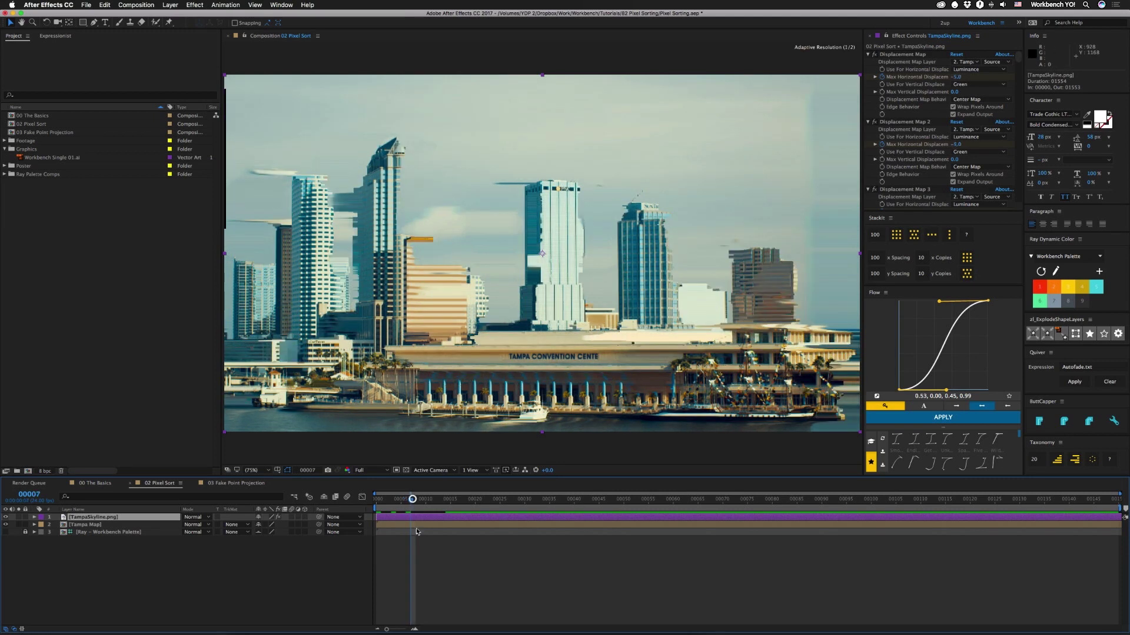
key("u")
key("k")
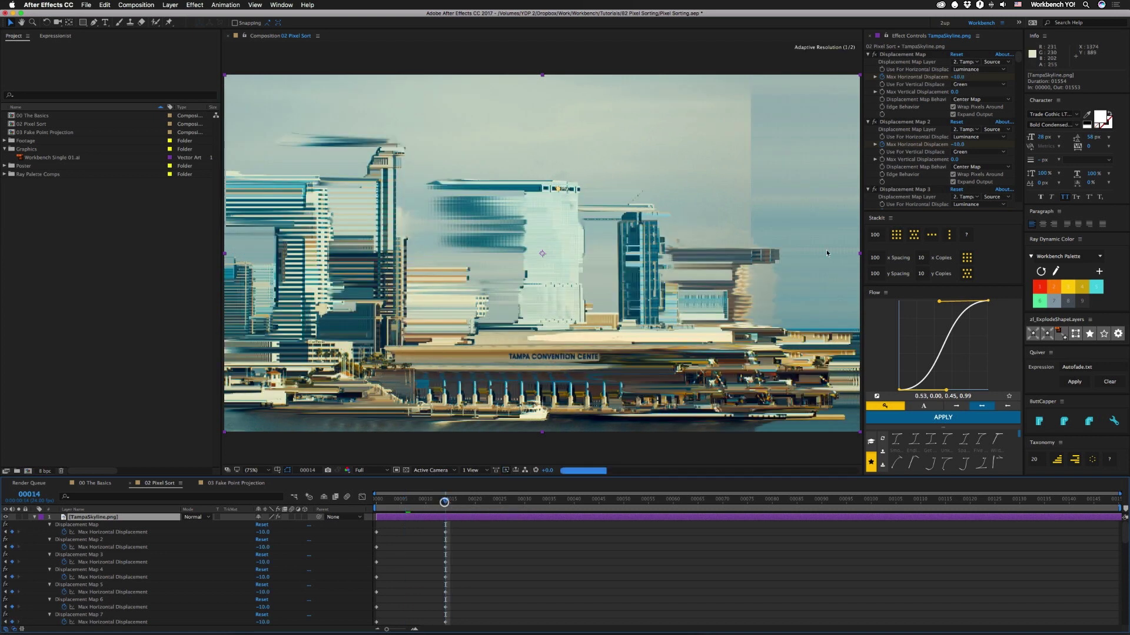
left_click_drag(959, 145, 847, 156)
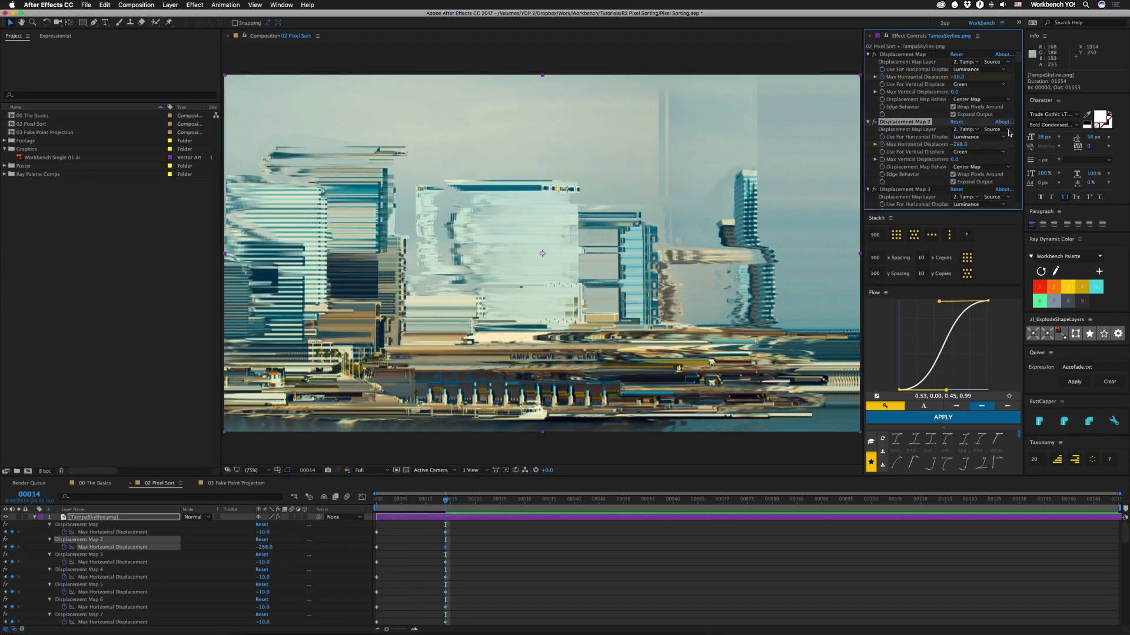
left_click_drag(957, 77, 909, 83)
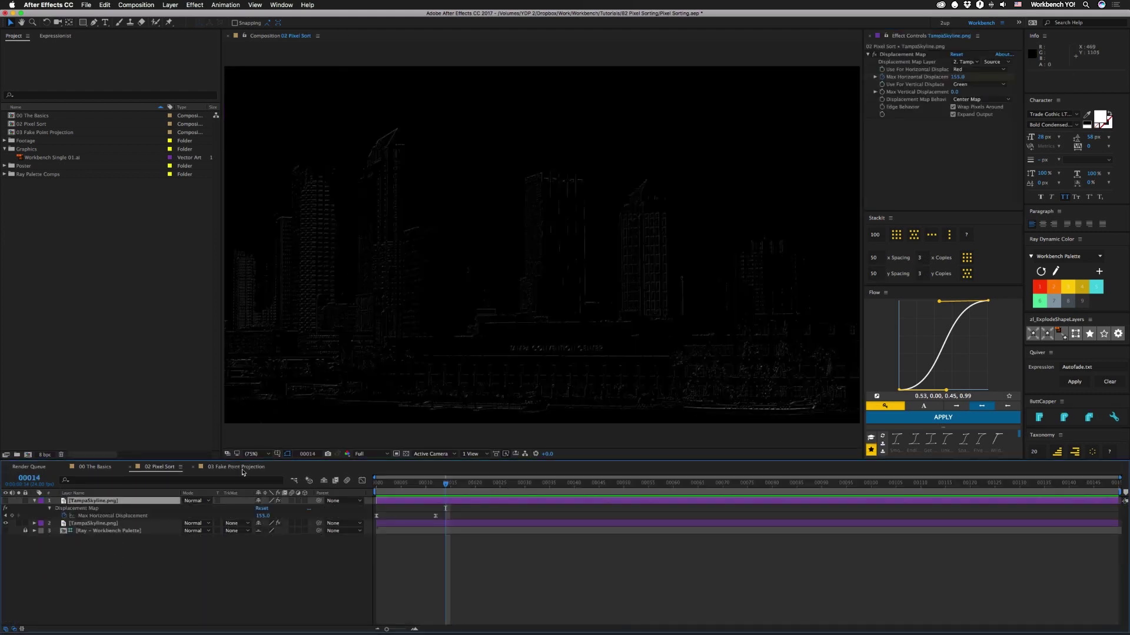
- In 03 Fake Point Projection, enable the BALLS layer and move to frame 06160
left_click(241, 468)
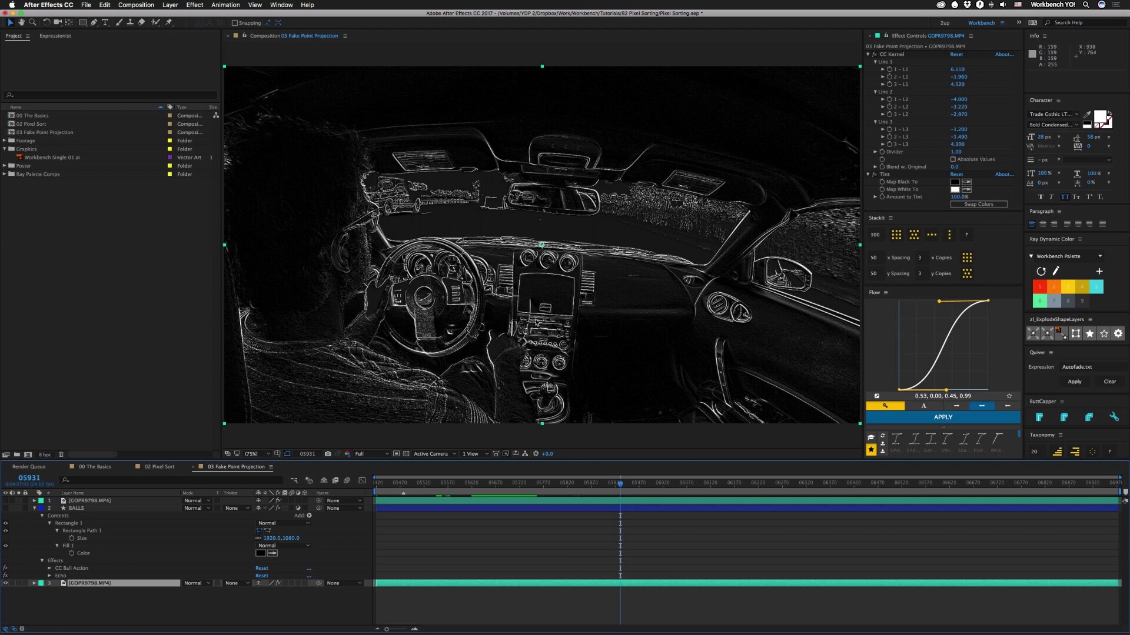
left_click(7, 509)
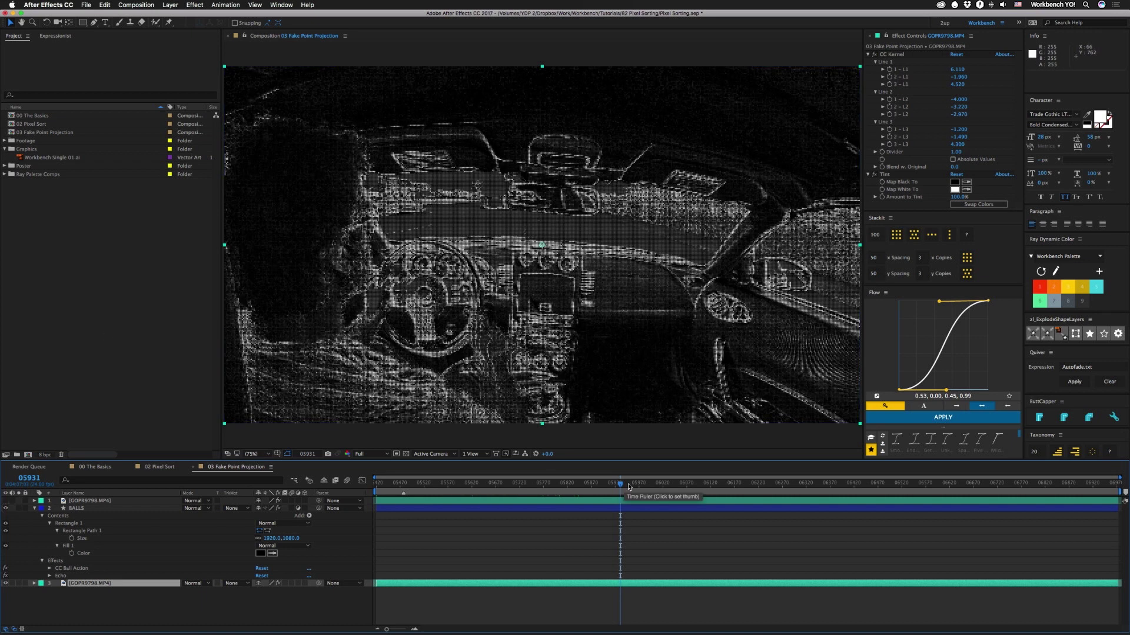
left_click_drag(622, 486, 693, 486)
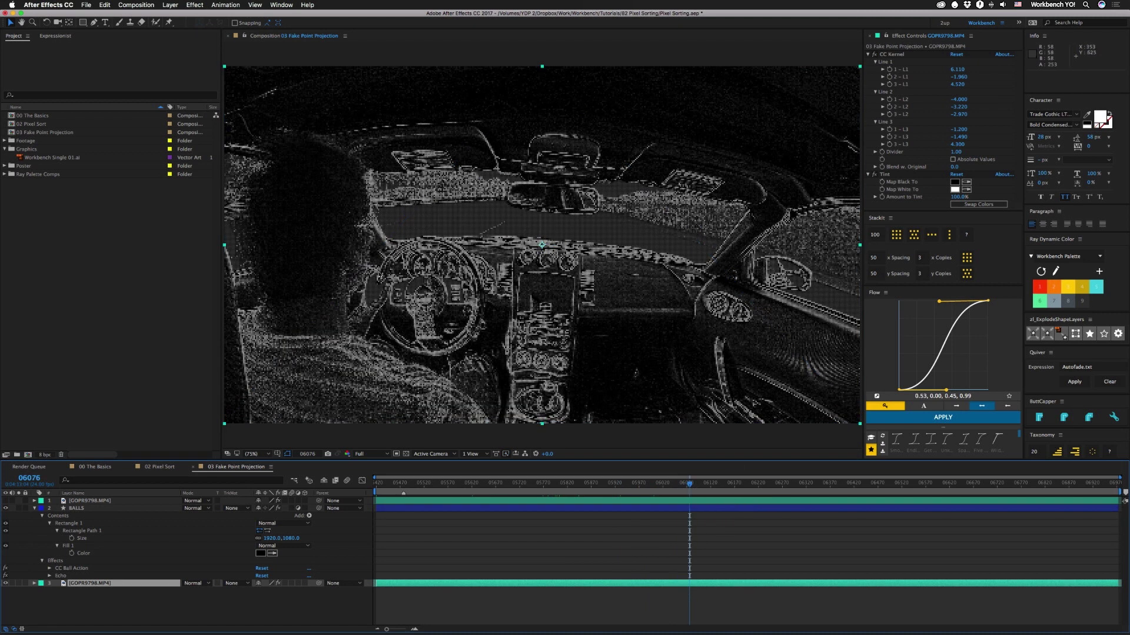
left_click_drag(719, 485, 730, 486)
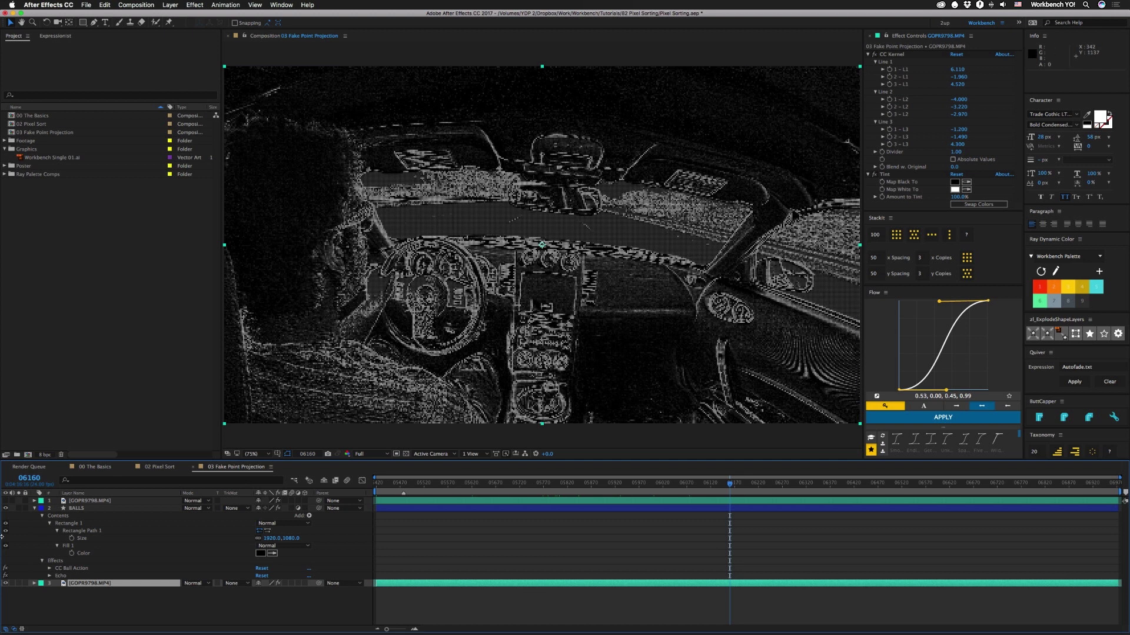
- Set the BALLS layer's CC Ball Action Scatter to 0.2 and preview playback
left_click(72, 508)
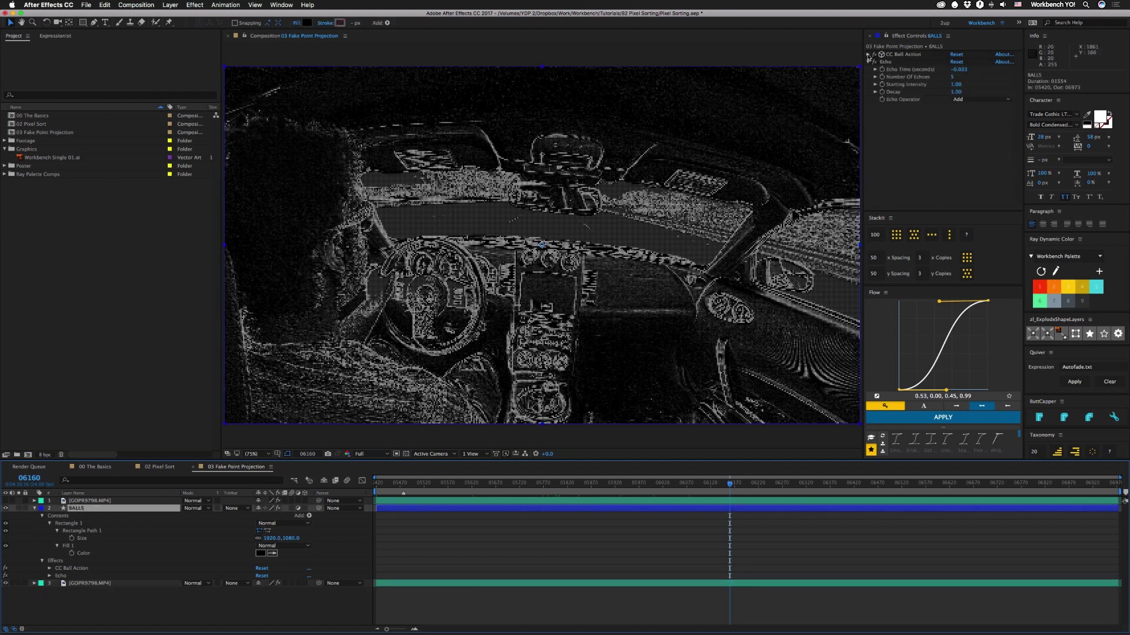
left_click_drag(954, 61, 959, 61)
key("space")
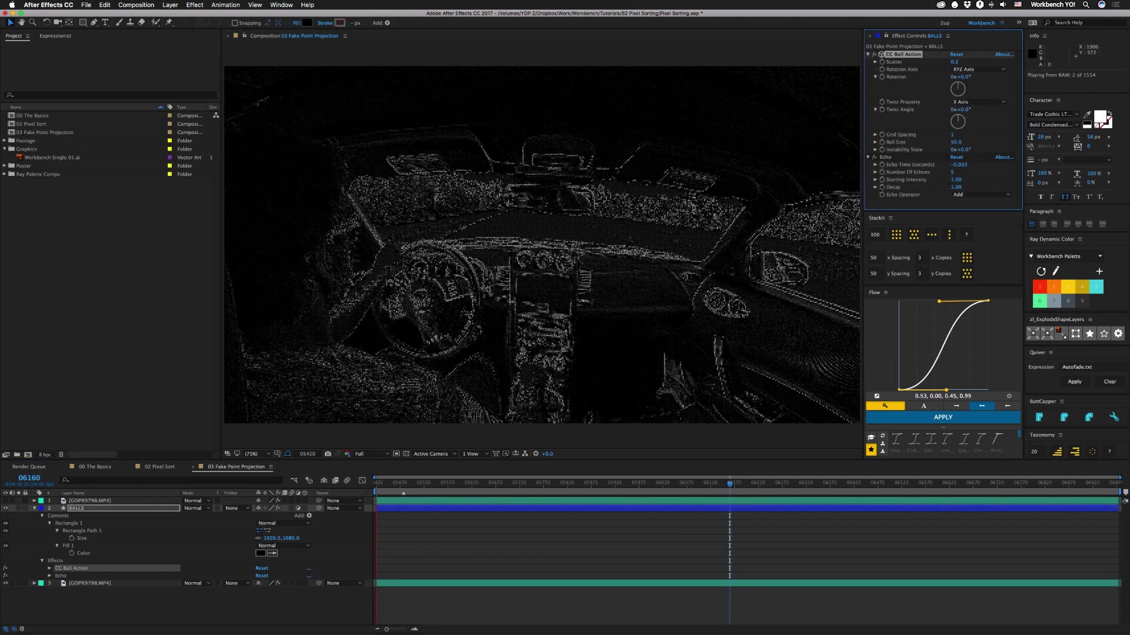